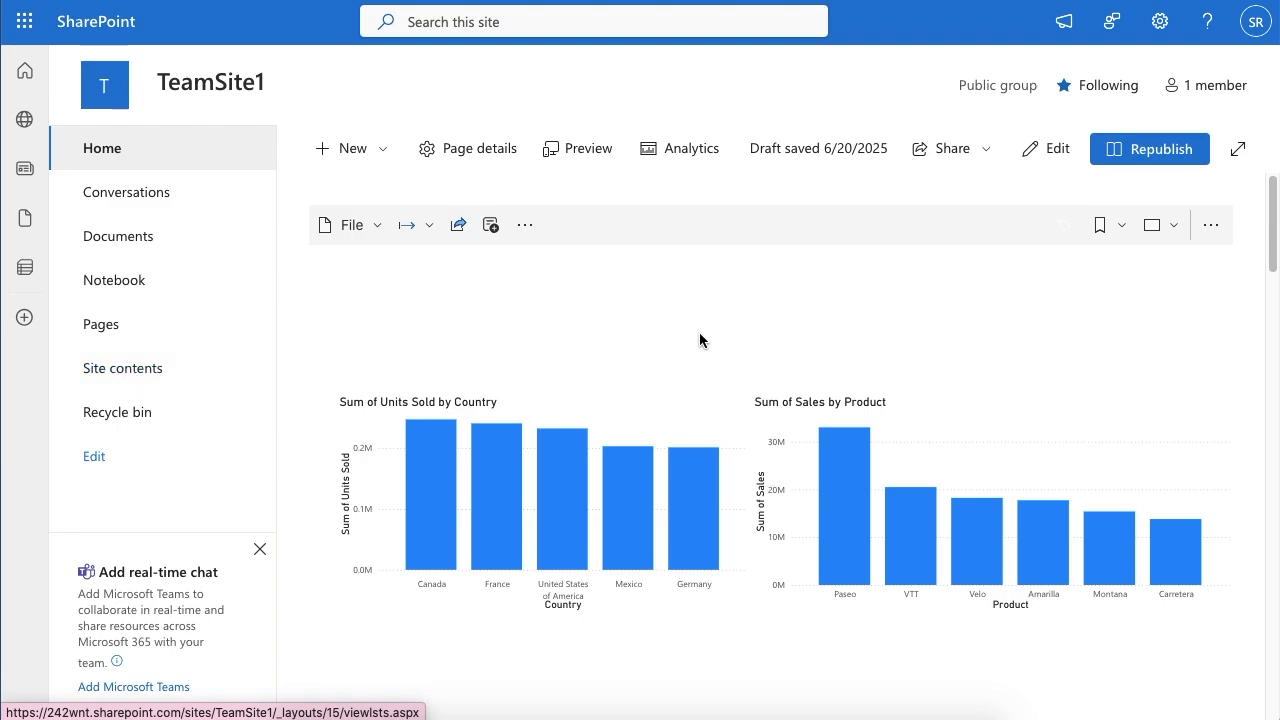
Step: Open the site contents of TeamSite1 and start creating a new list
click(1160, 22)
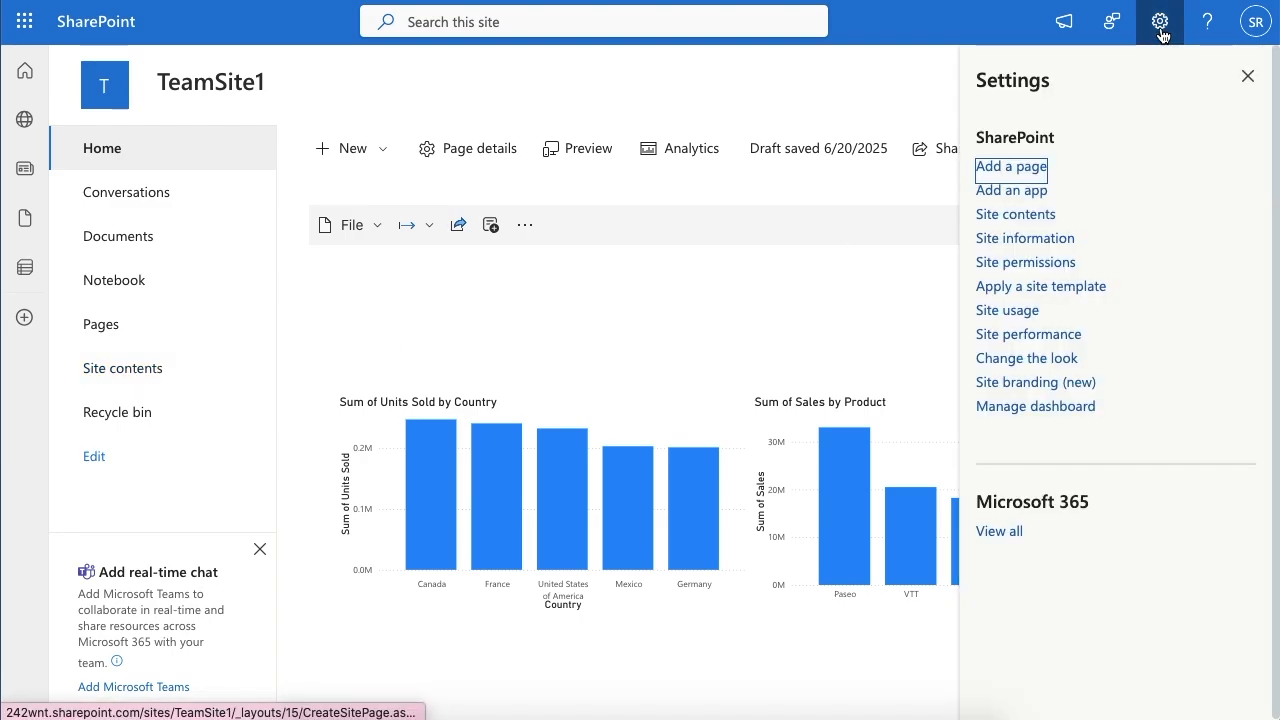
click(1016, 215)
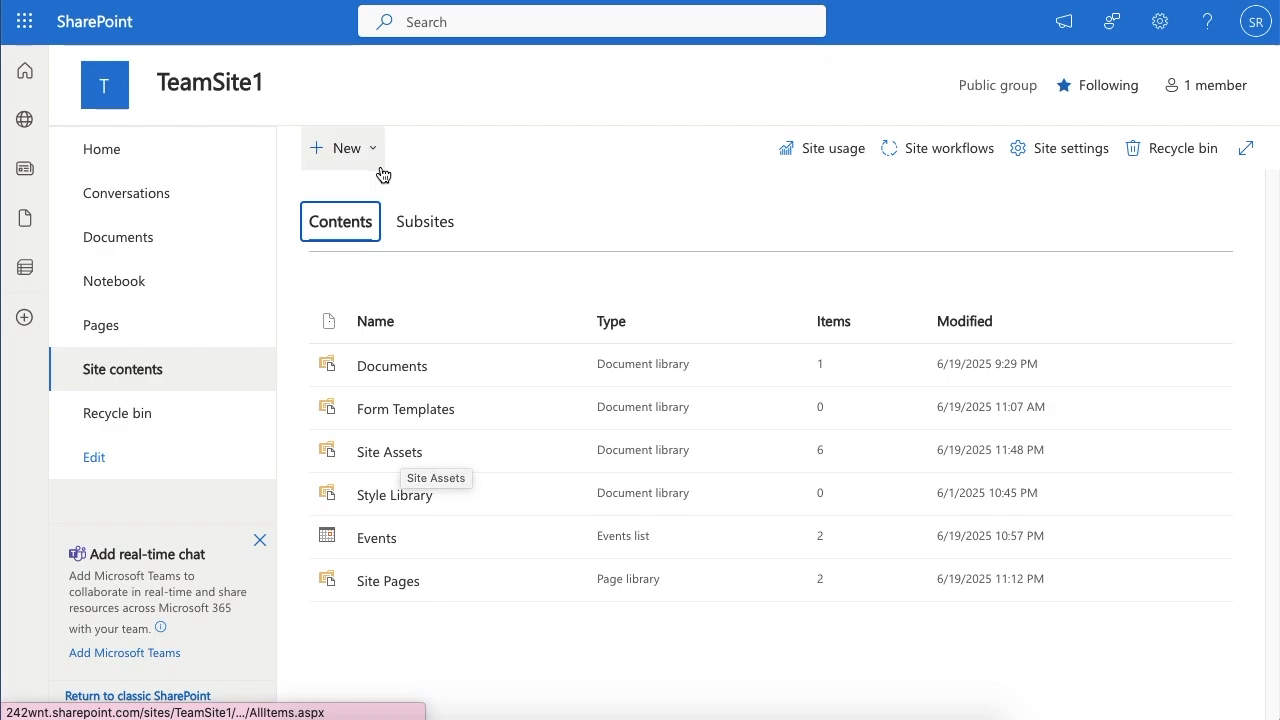
click(369, 162)
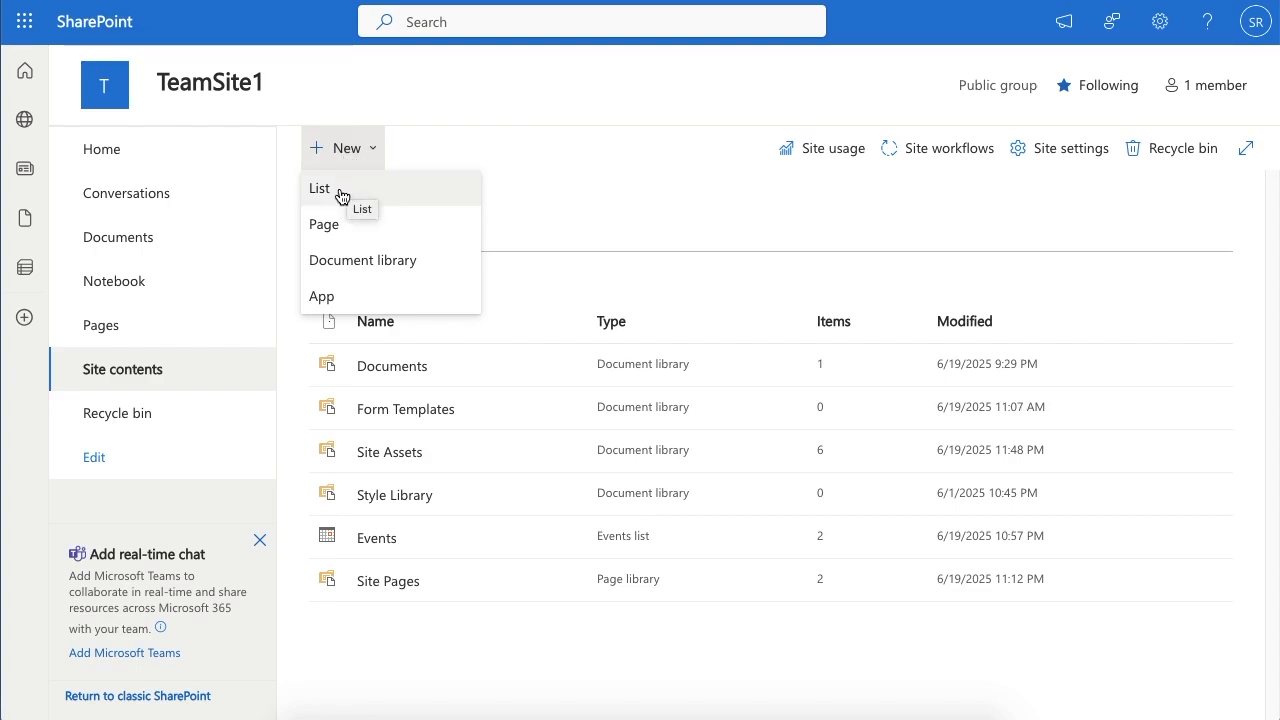
click(340, 192)
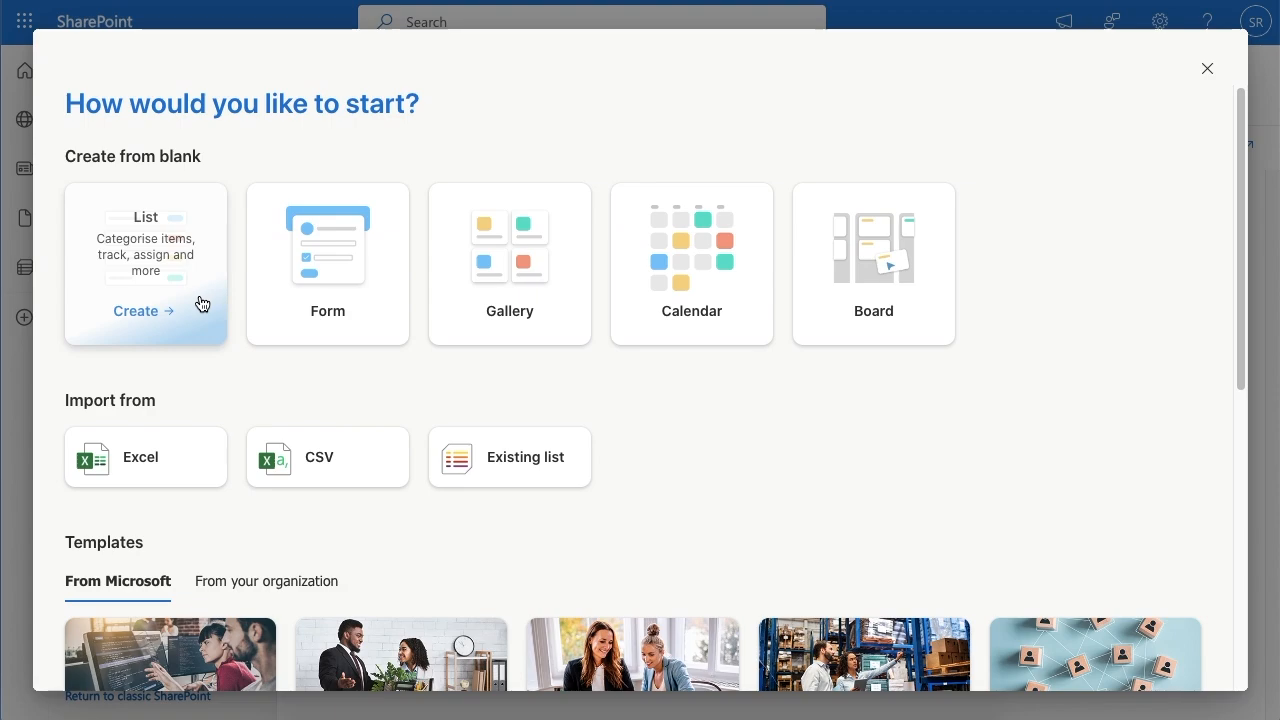
mouse_move(171, 340)
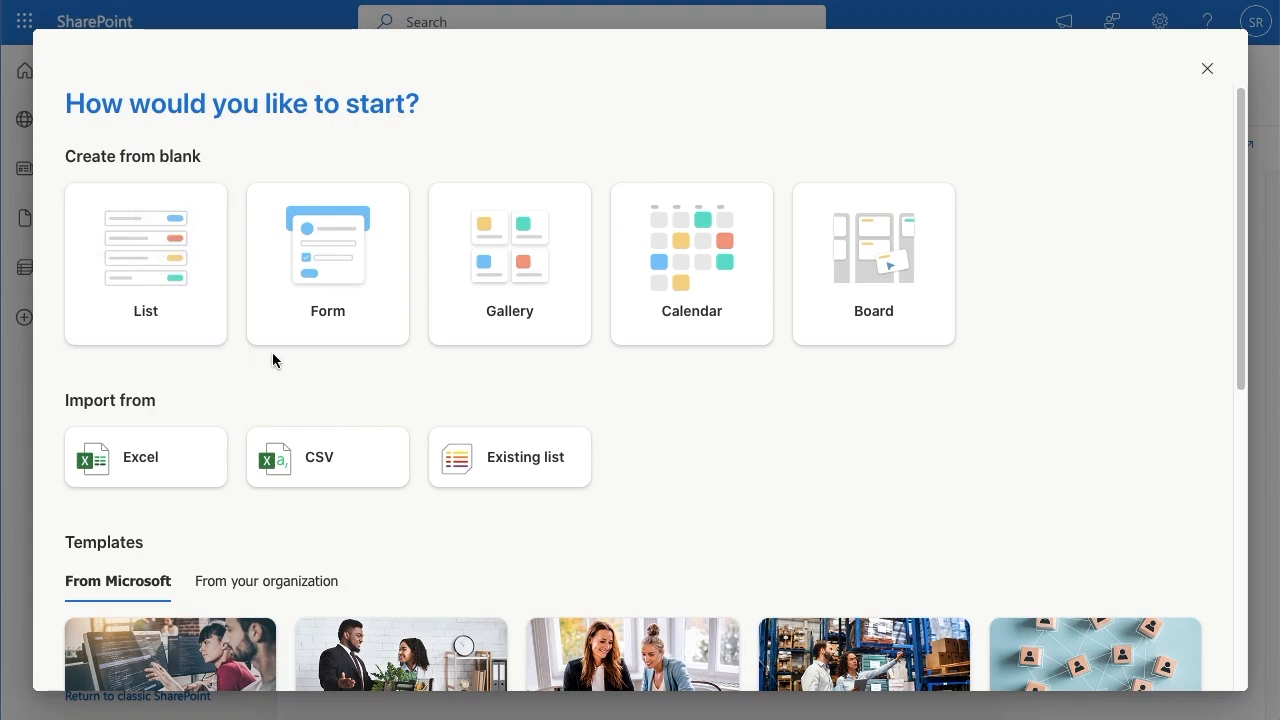
mouse_move(723, 322)
Step: Import the new list from Excel by uploading Financial Sample.xlsx from the Desktop
click(160, 462)
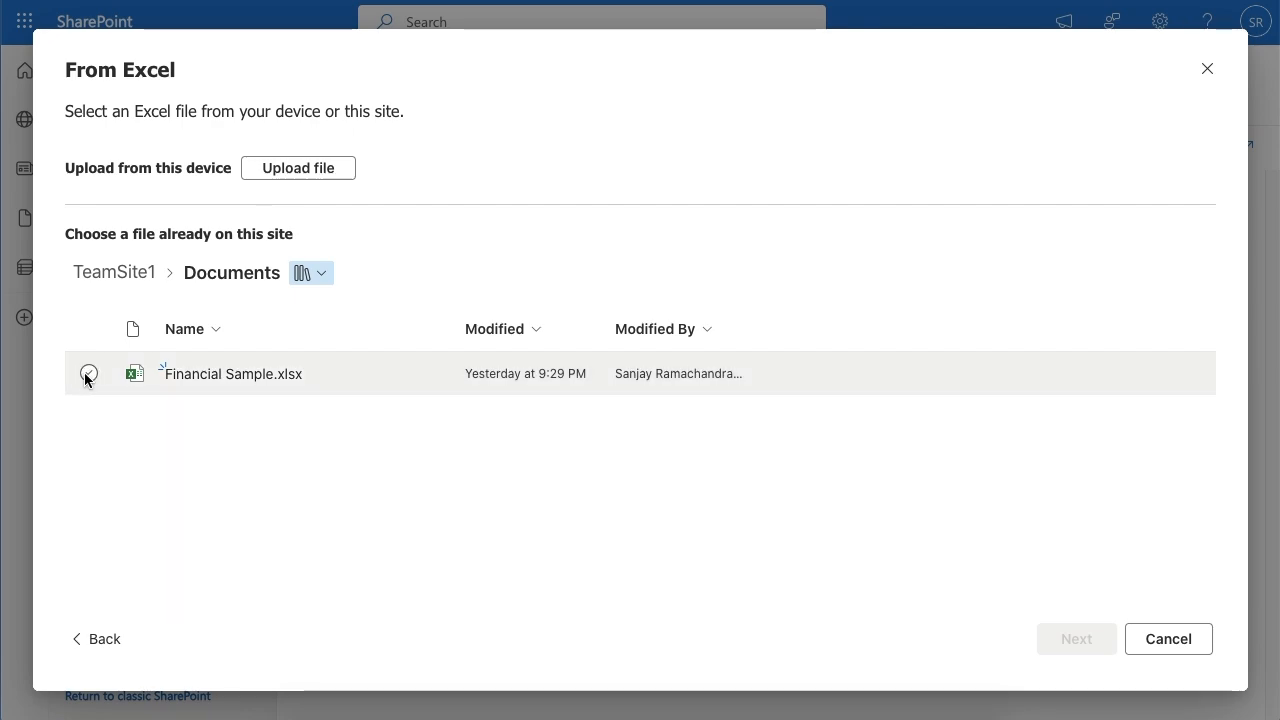
click(262, 170)
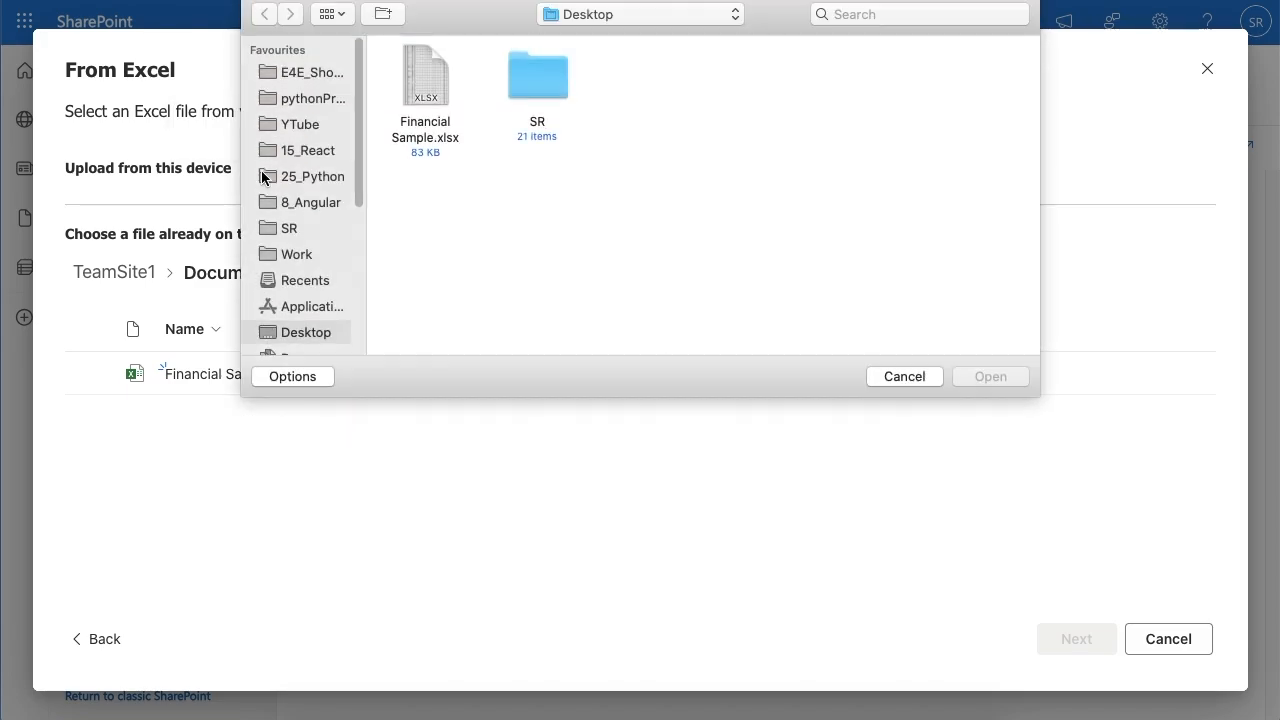
click(420, 82)
click(989, 377)
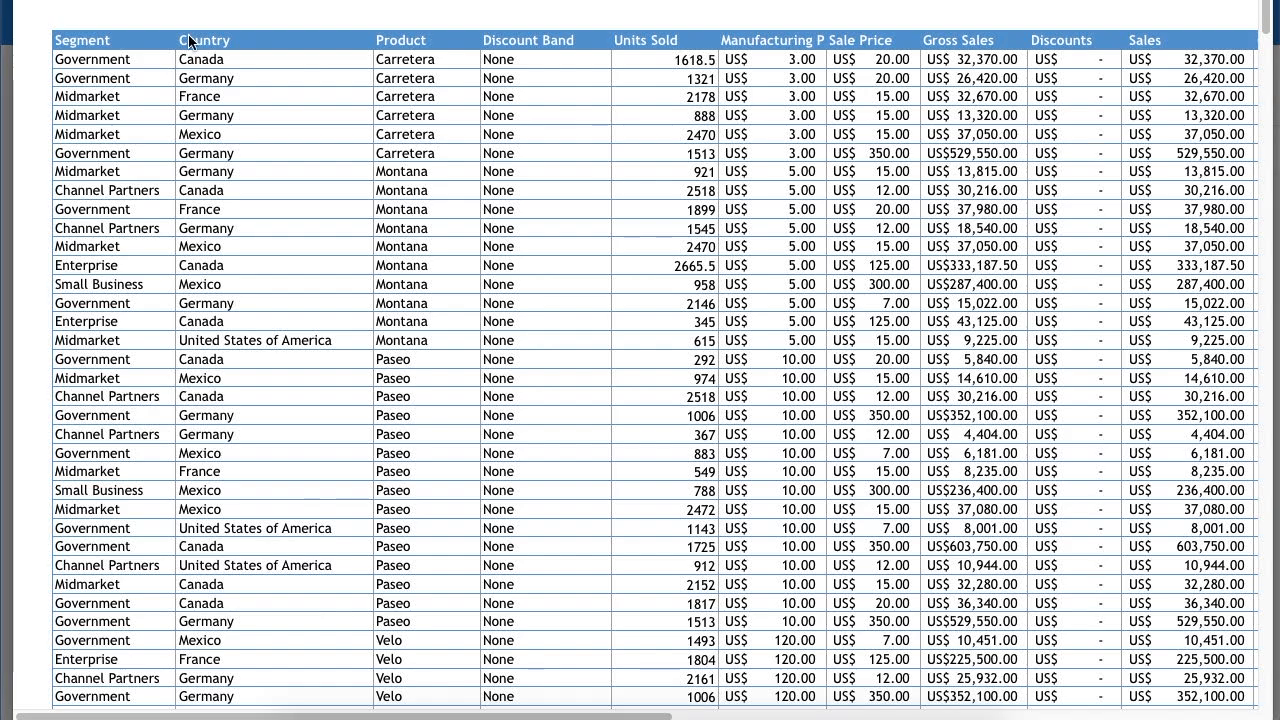
Step: Examine the header row of the source spreadsheet, starting with the Segment column, and return to the import in SharePoint
click(87, 45)
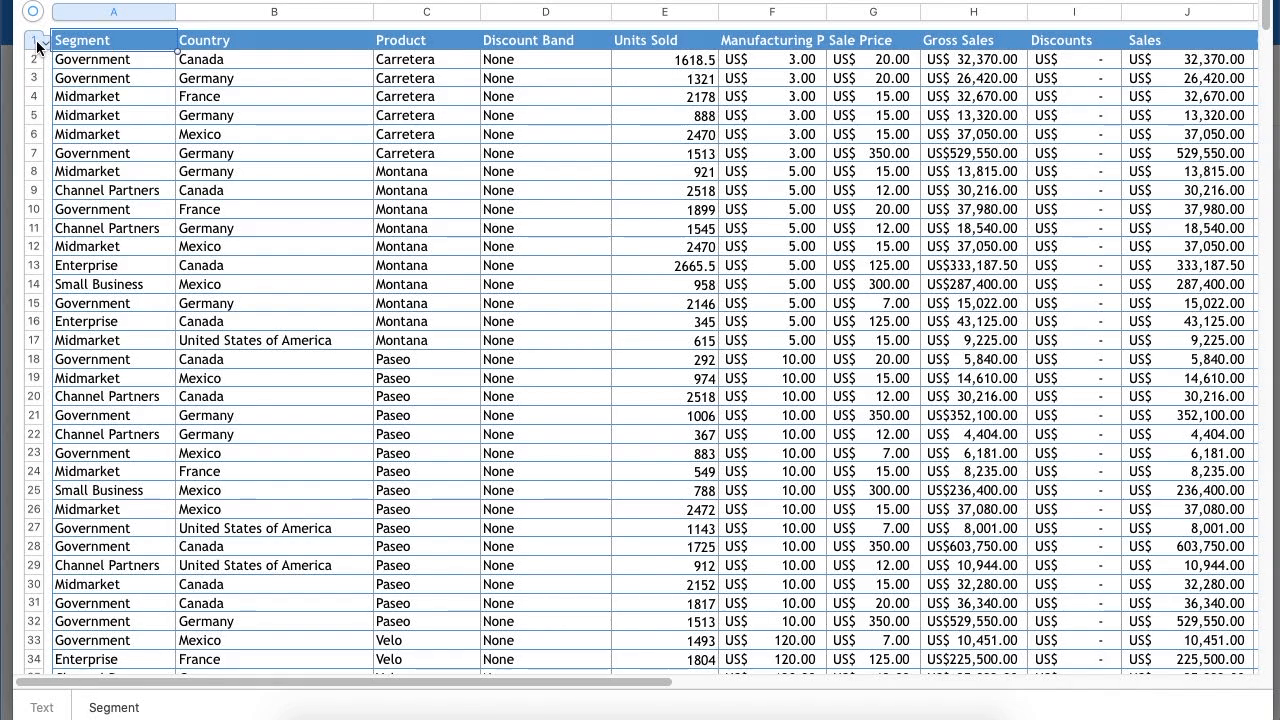
click(37, 45)
click(142, 42)
double_click(91, 43)
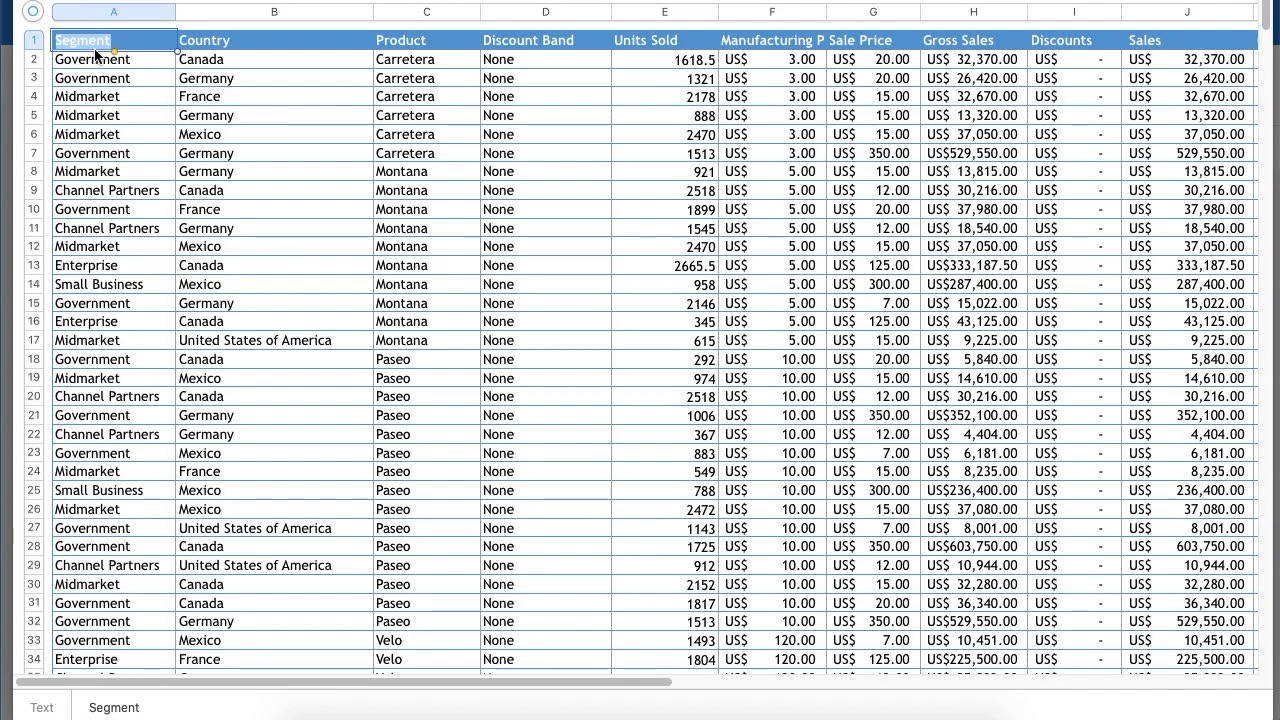
click(346, 717)
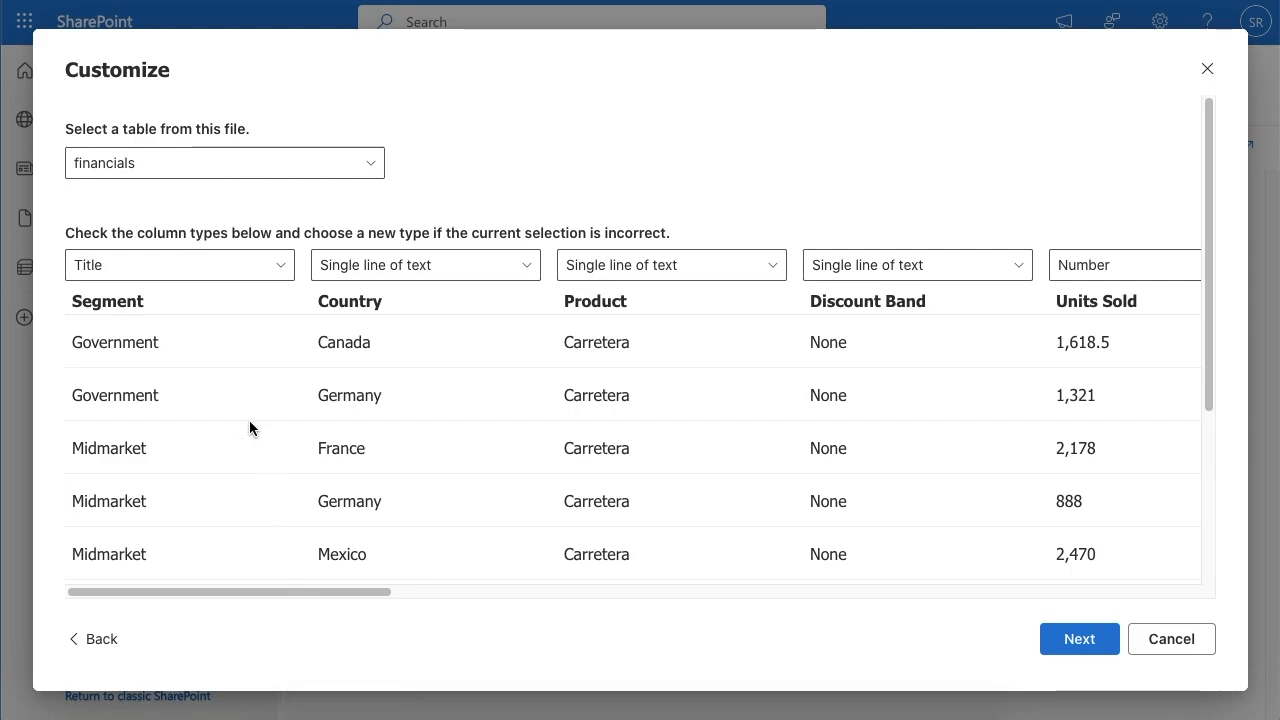
Step: Check the preview rows and the available column types for Segment and Country in the financials table
double_click(105, 301)
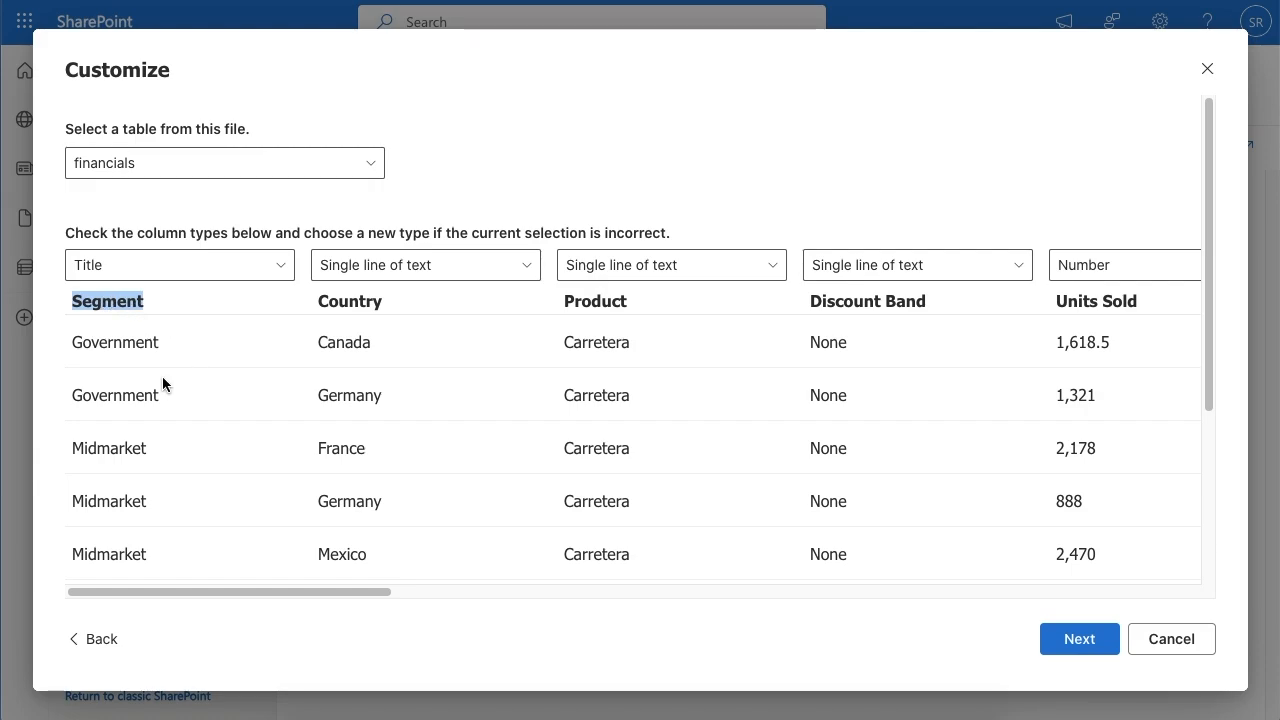
scroll(143, 463, down, 5)
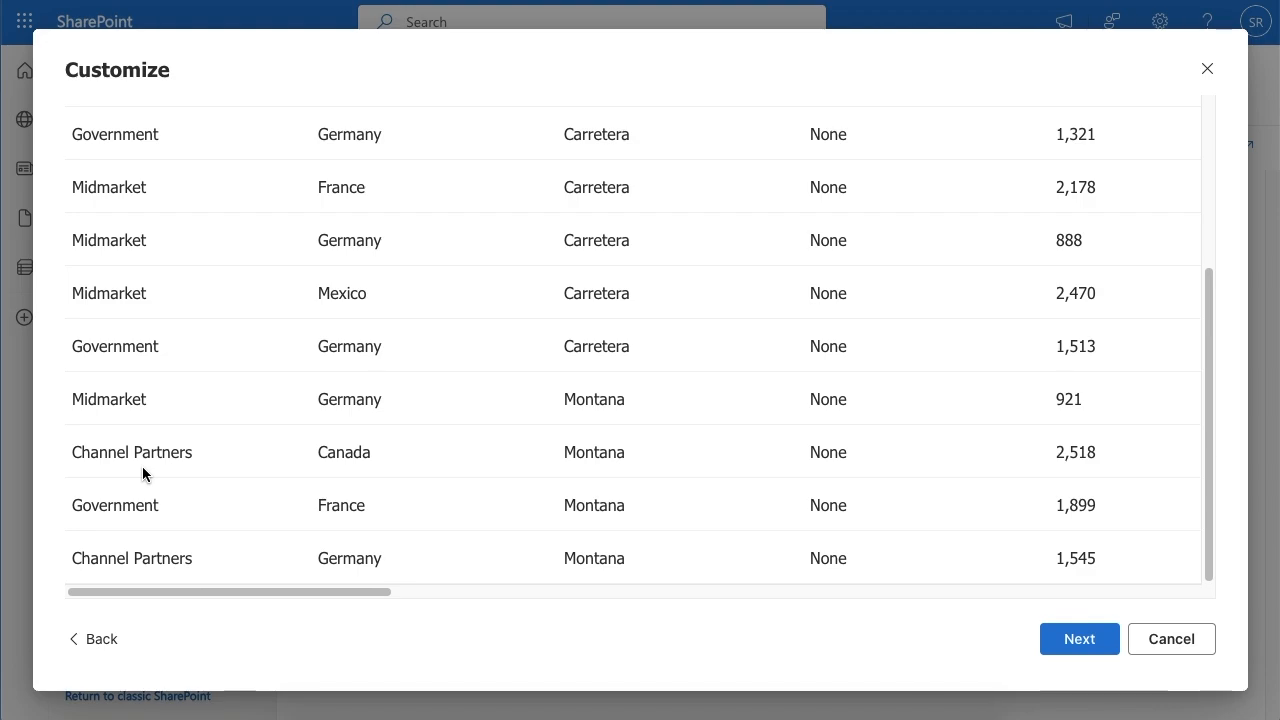
scroll(142, 466, up, 5)
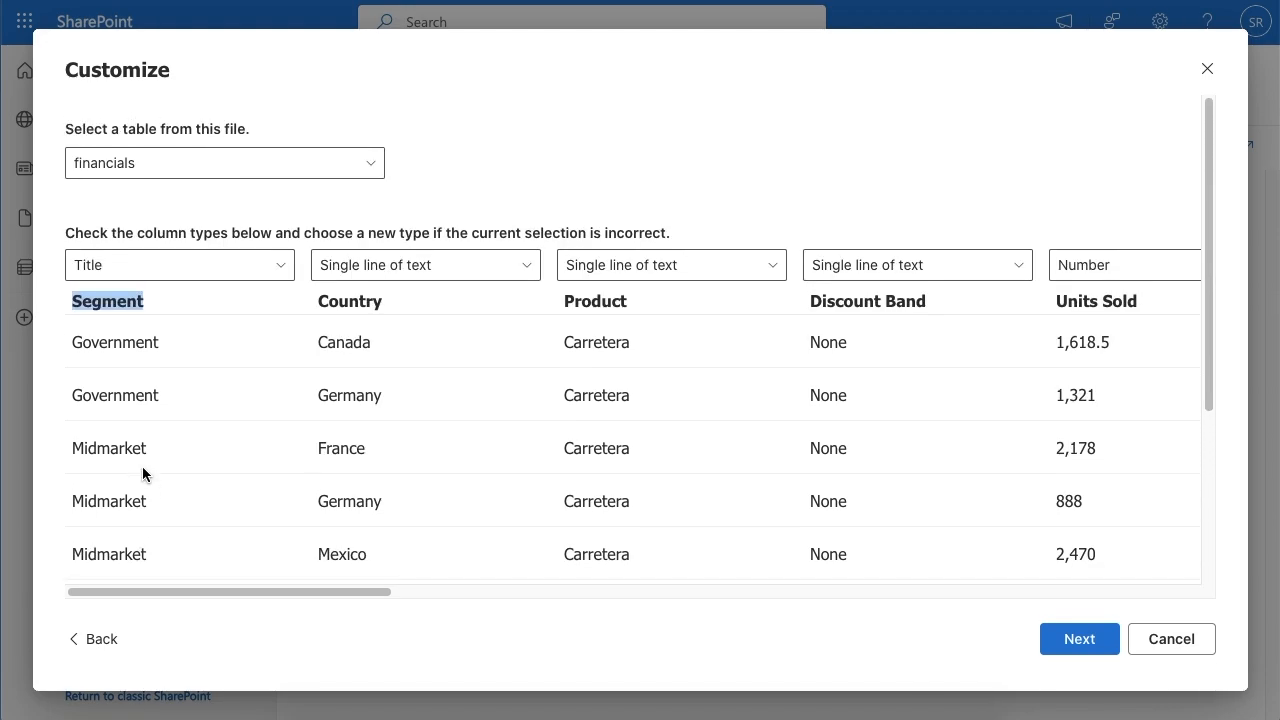
click(184, 273)
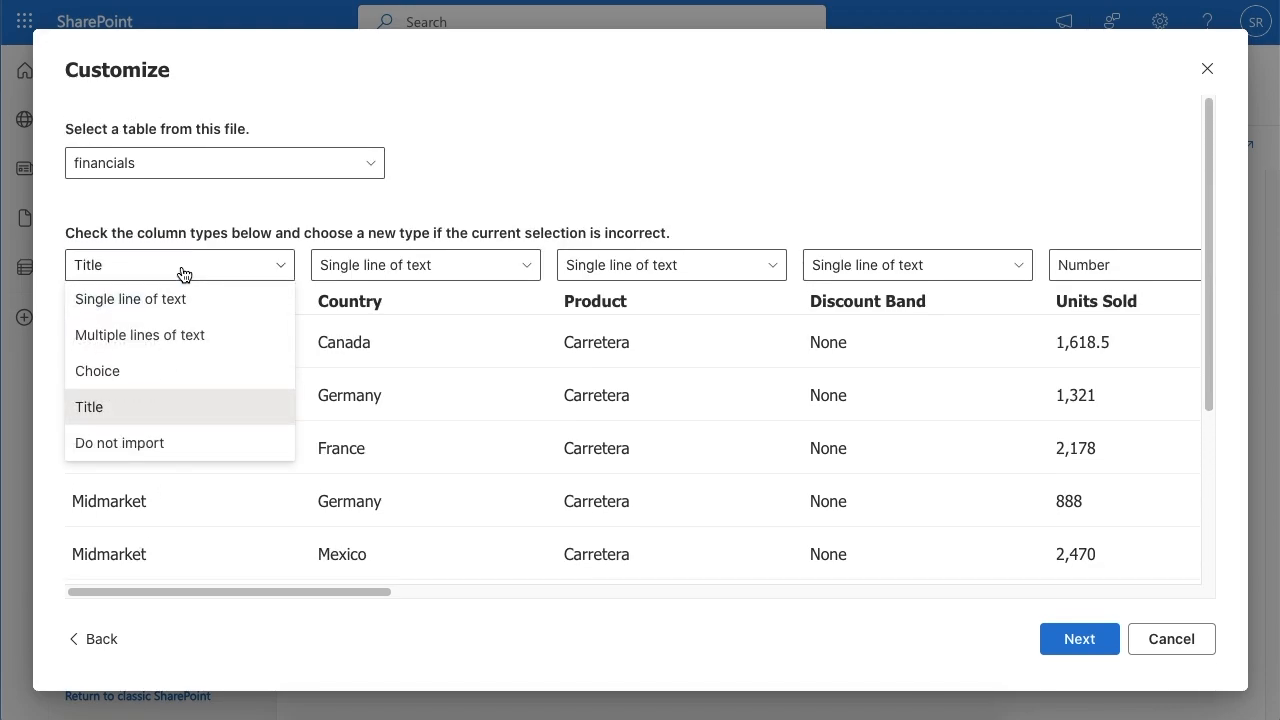
click(180, 274)
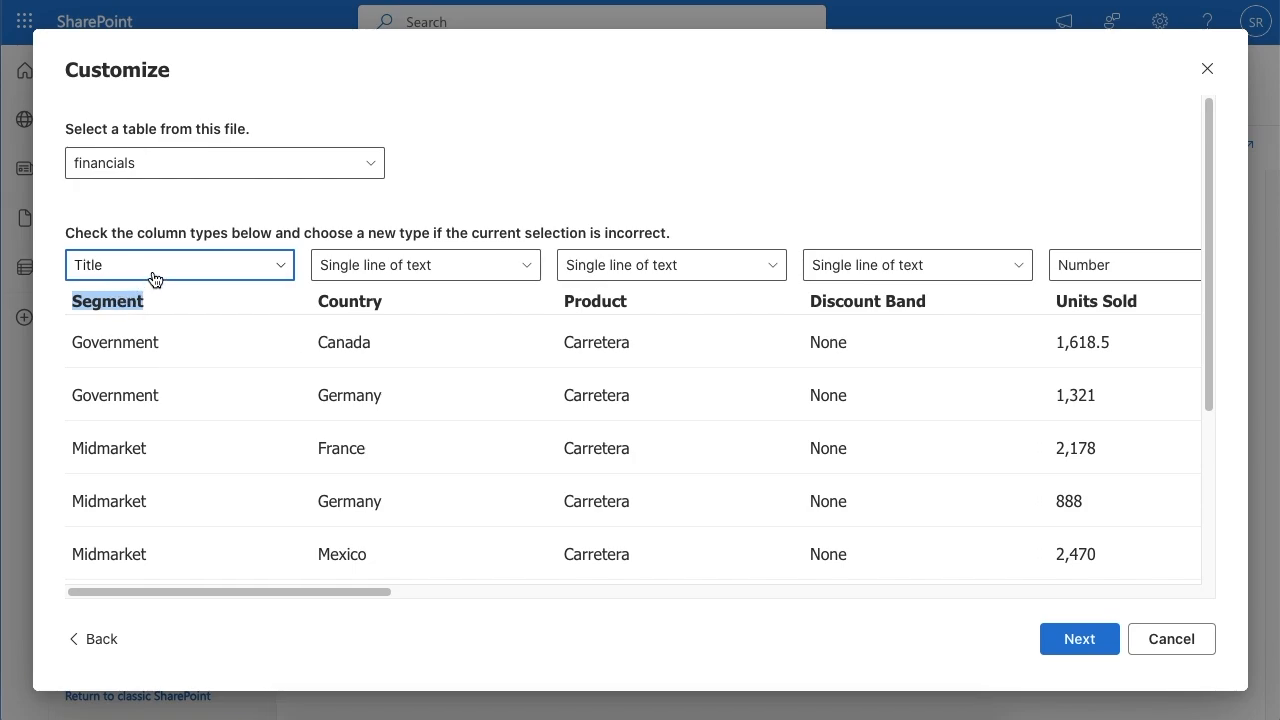
click(155, 279)
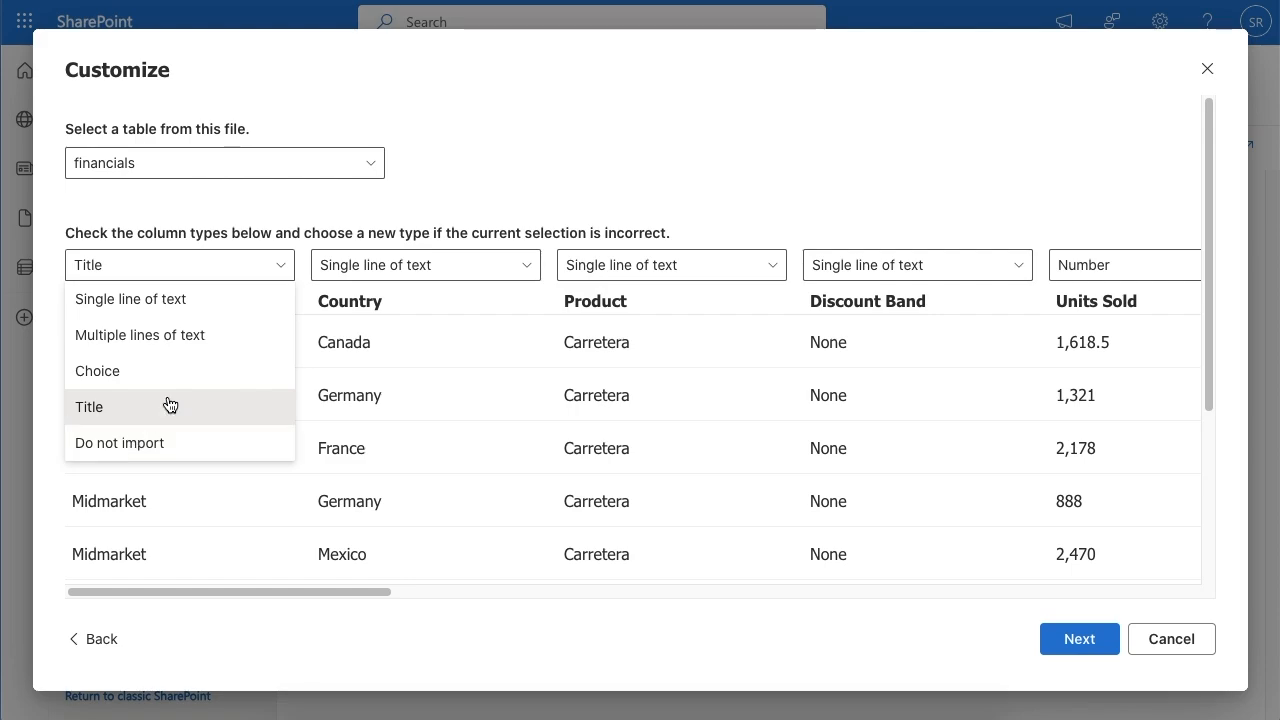
click(363, 274)
click(362, 277)
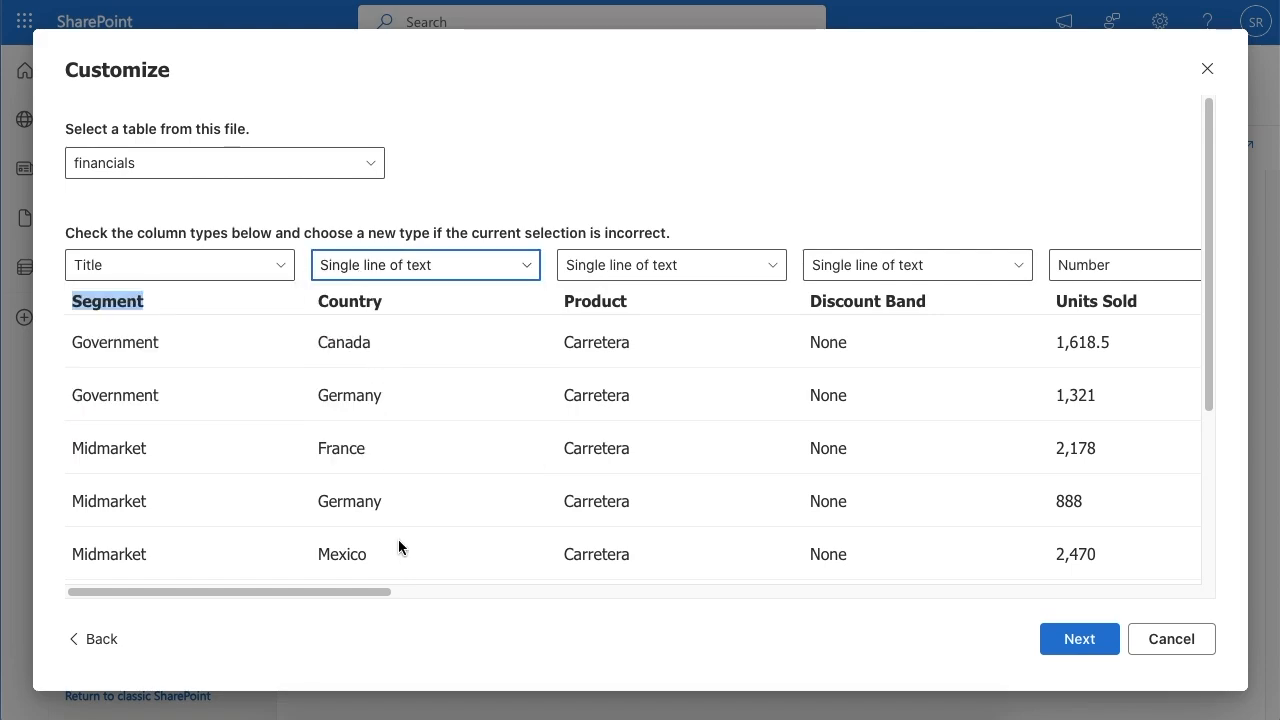
scroll(364, 517, down, 3)
scroll(364, 517, up, 4)
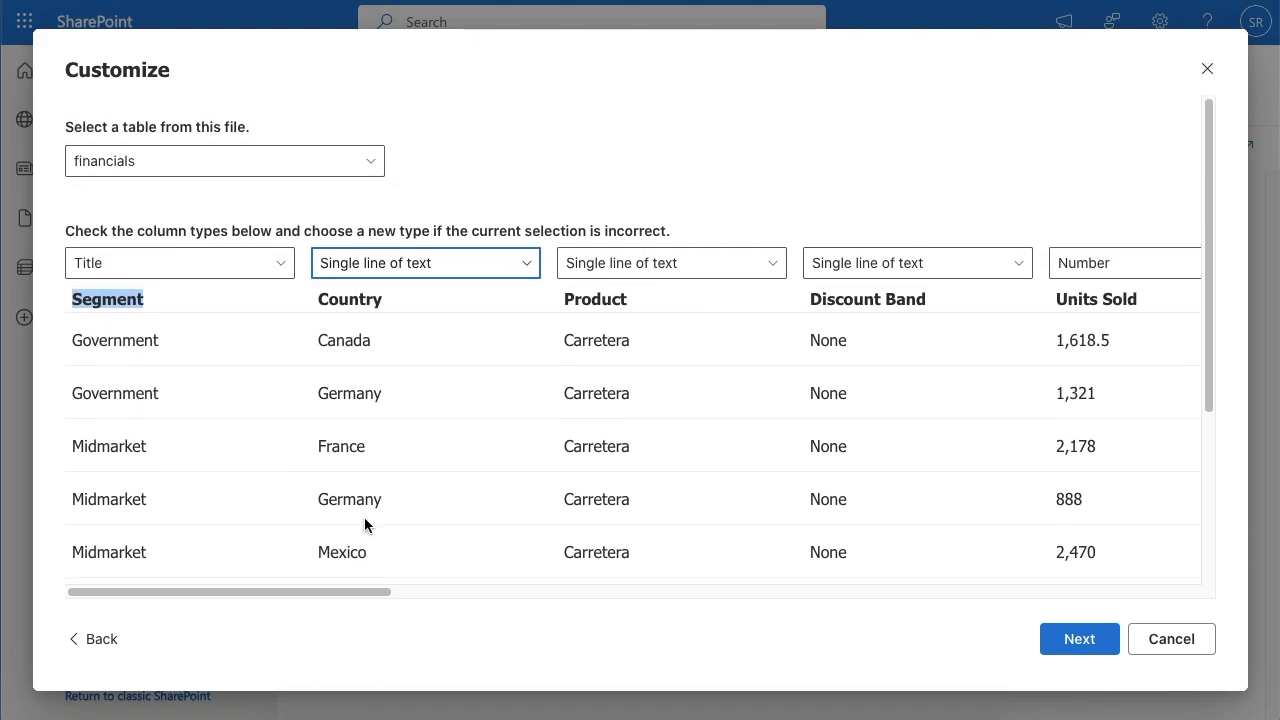
Step: Keep Units Sold as Number and review the column types of the remaining fields through Year
scroll(364, 517, right, 4)
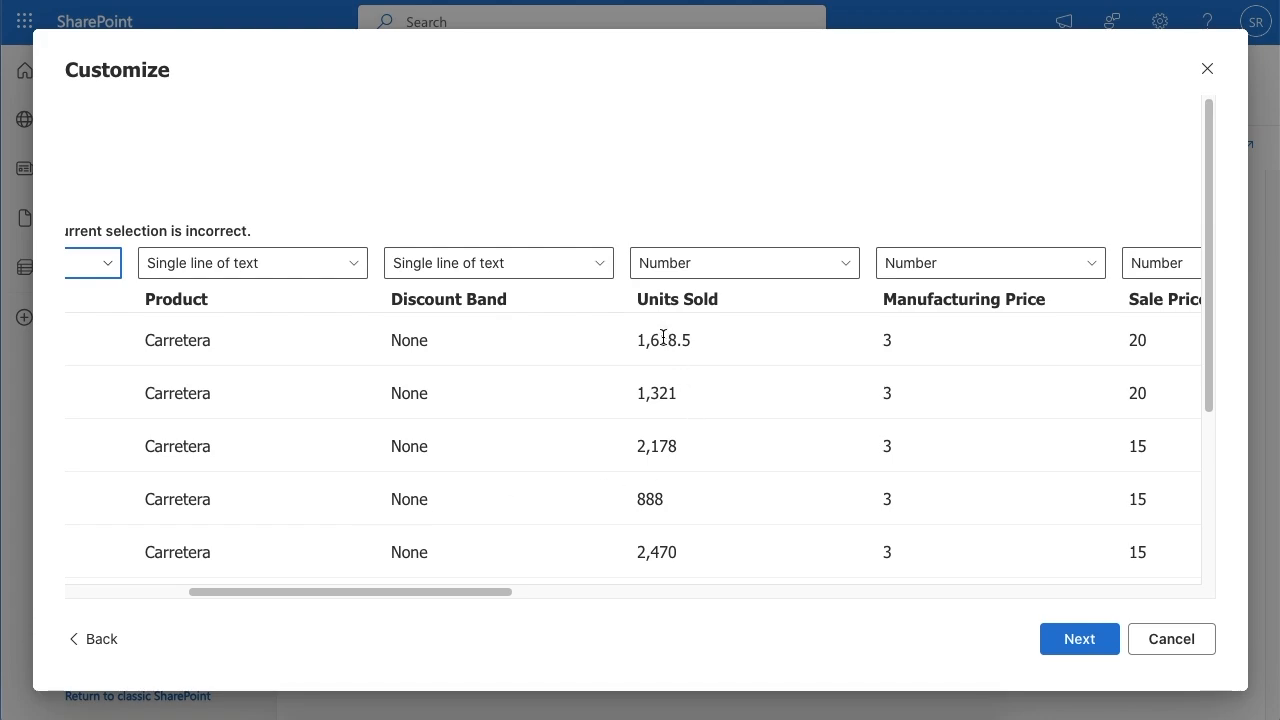
click(698, 273)
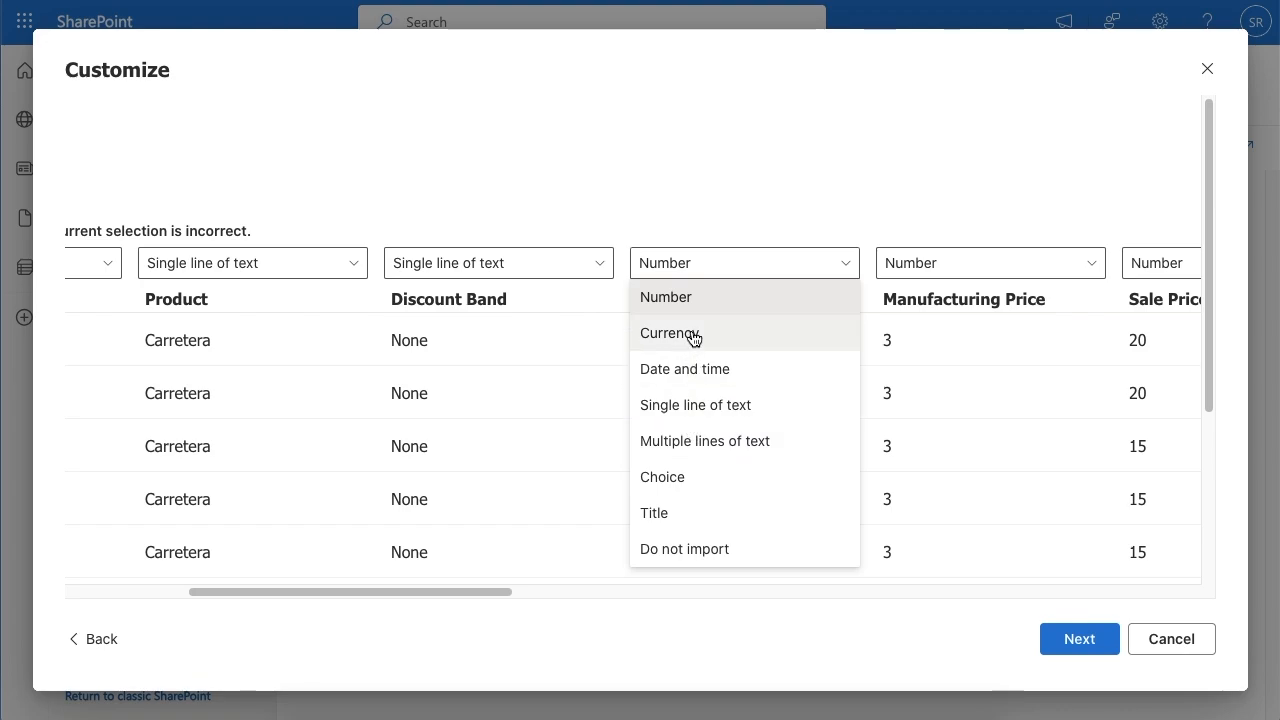
click(680, 305)
scroll(679, 301, right, 10)
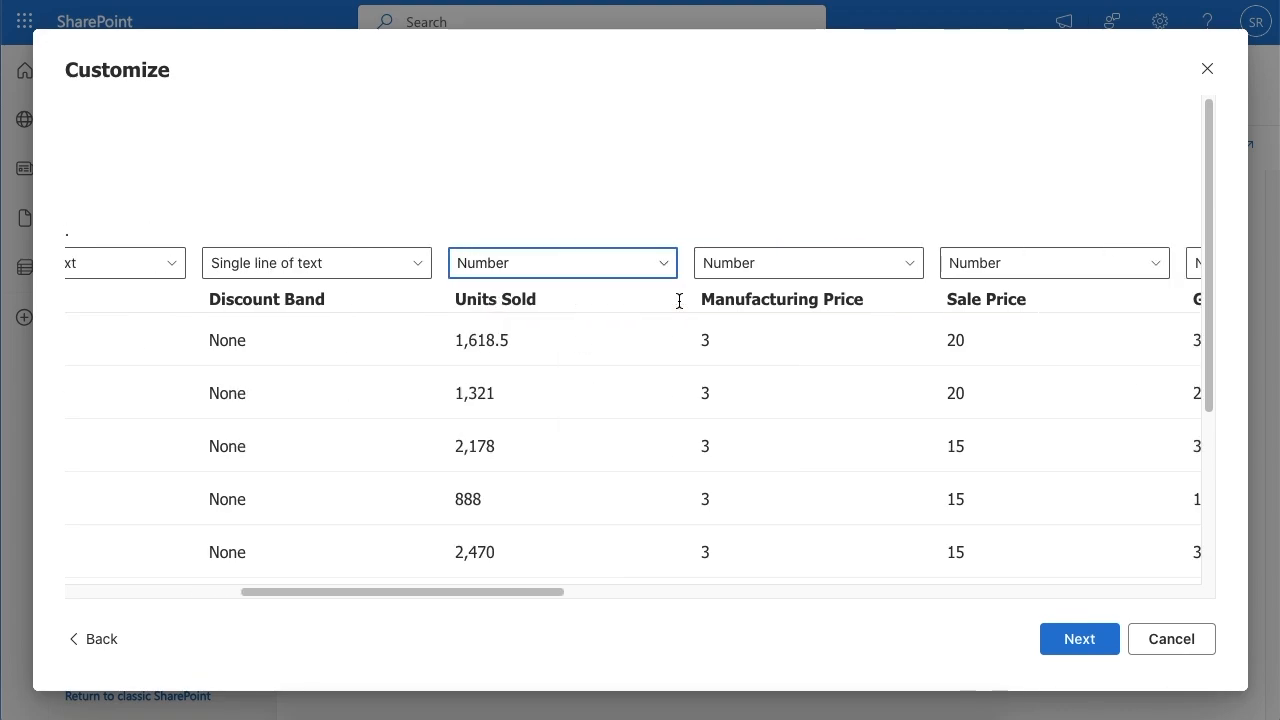
scroll(679, 301, right, 6)
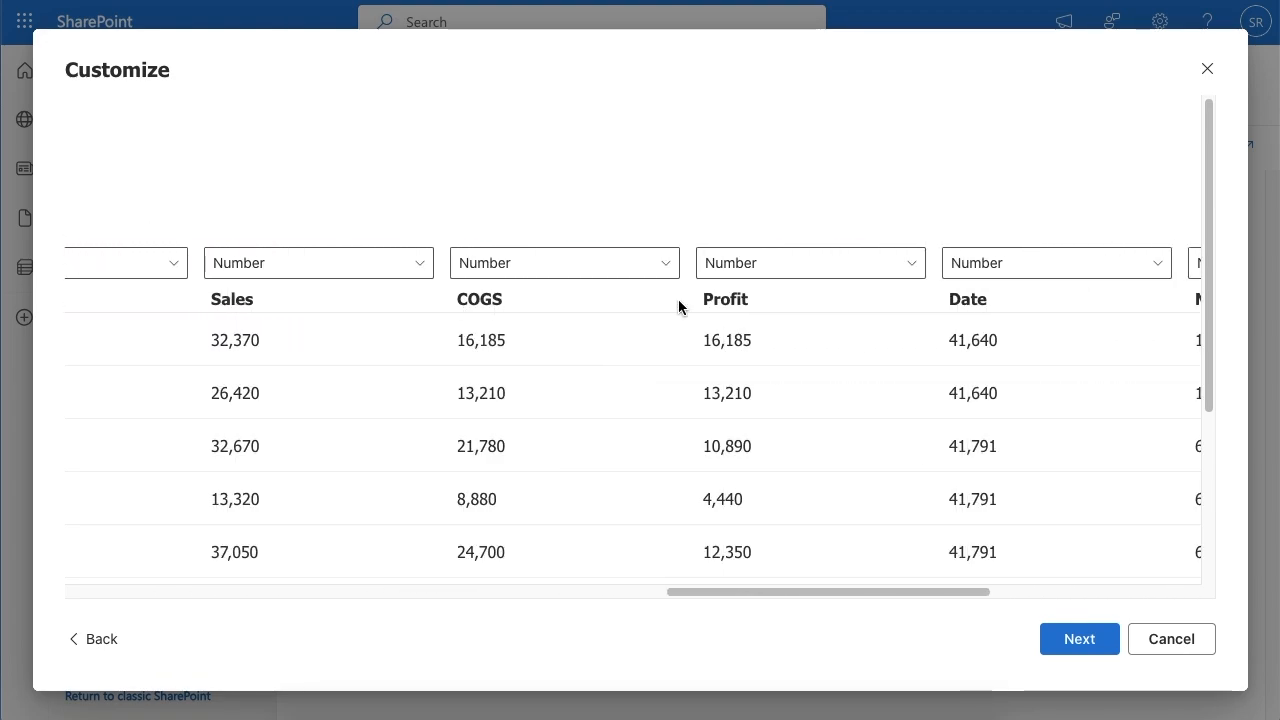
scroll(679, 305, right, 5)
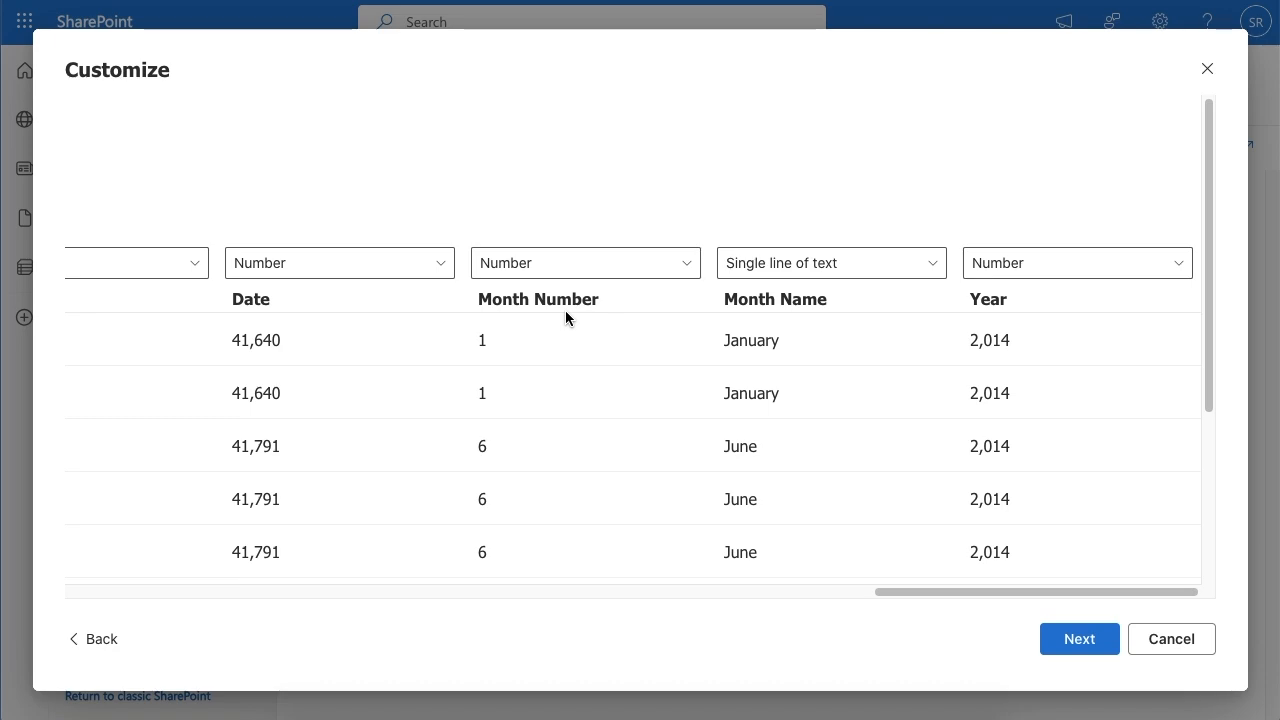
scroll(565, 311, left, 20)
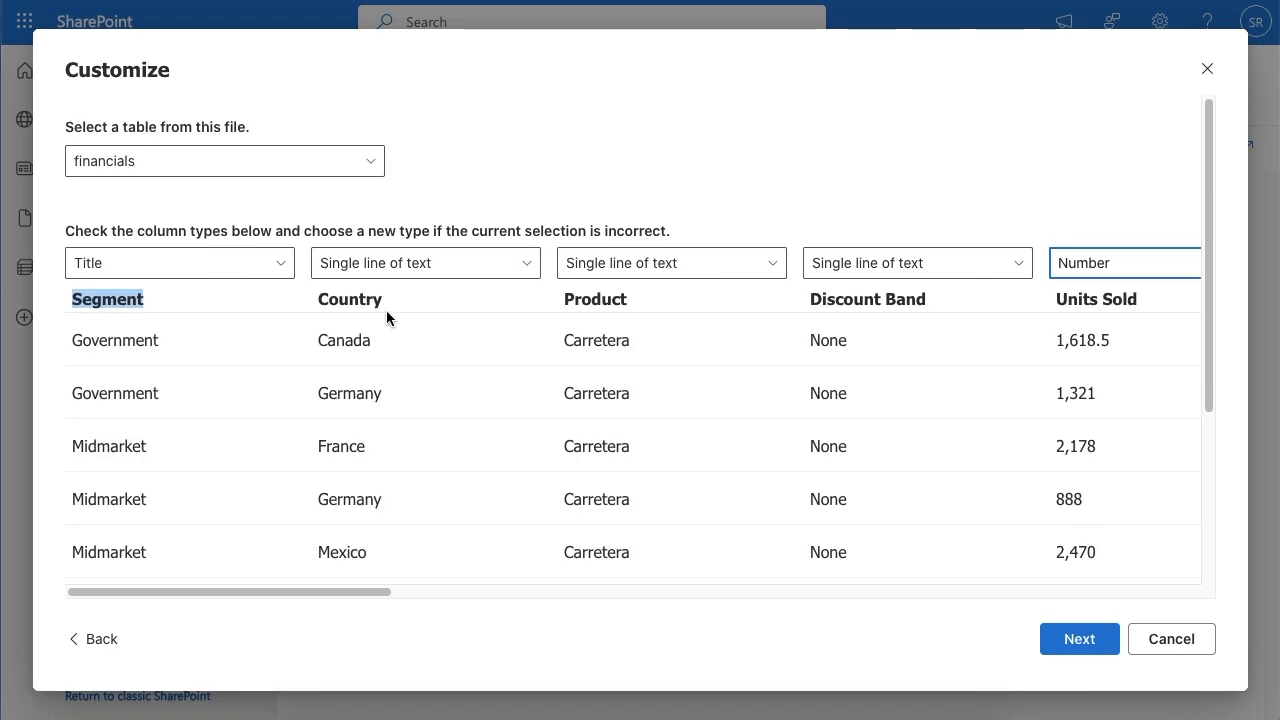
Step: Set the Country column type to Choice and create the list as Financial Sample, shown in site navigation
click(449, 270)
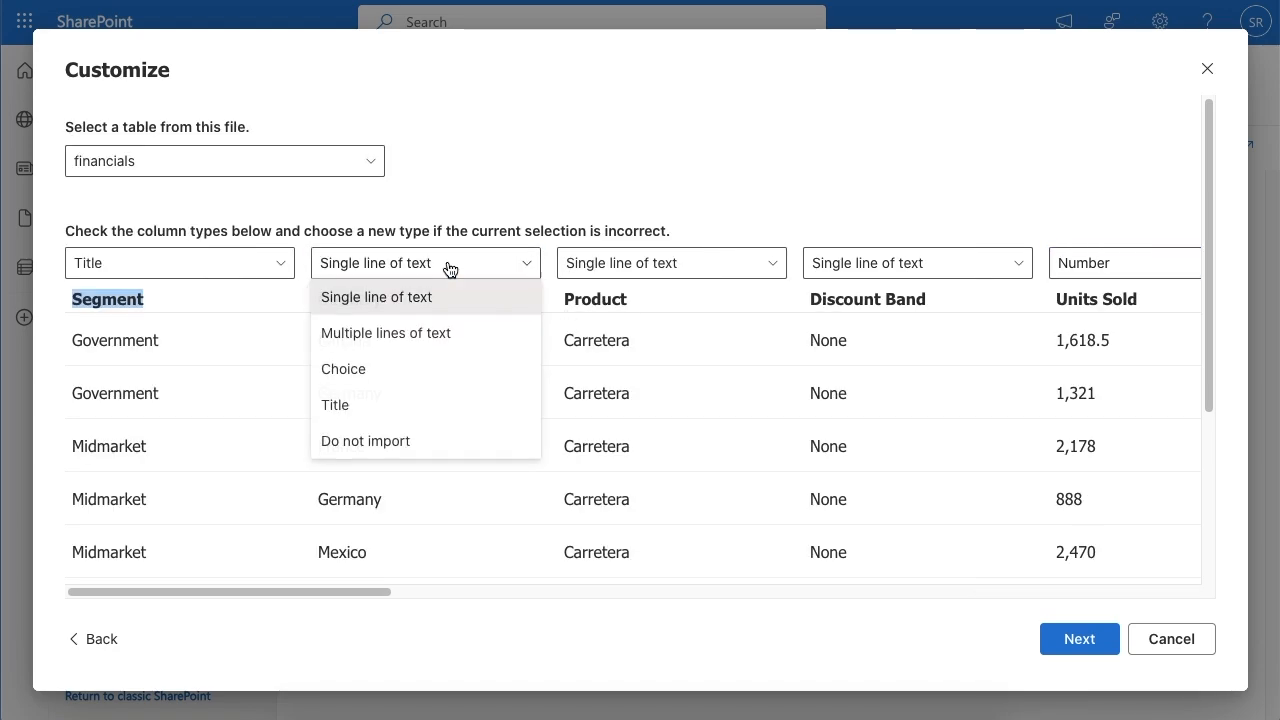
click(388, 374)
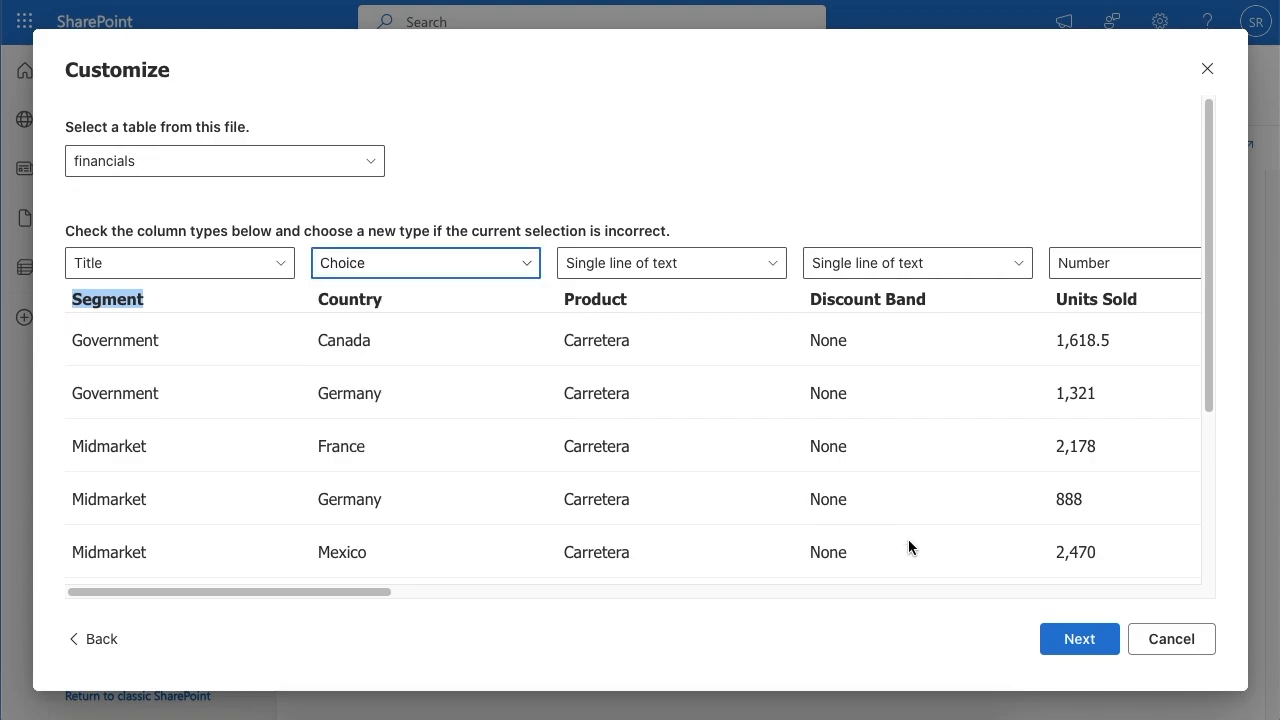
click(1071, 637)
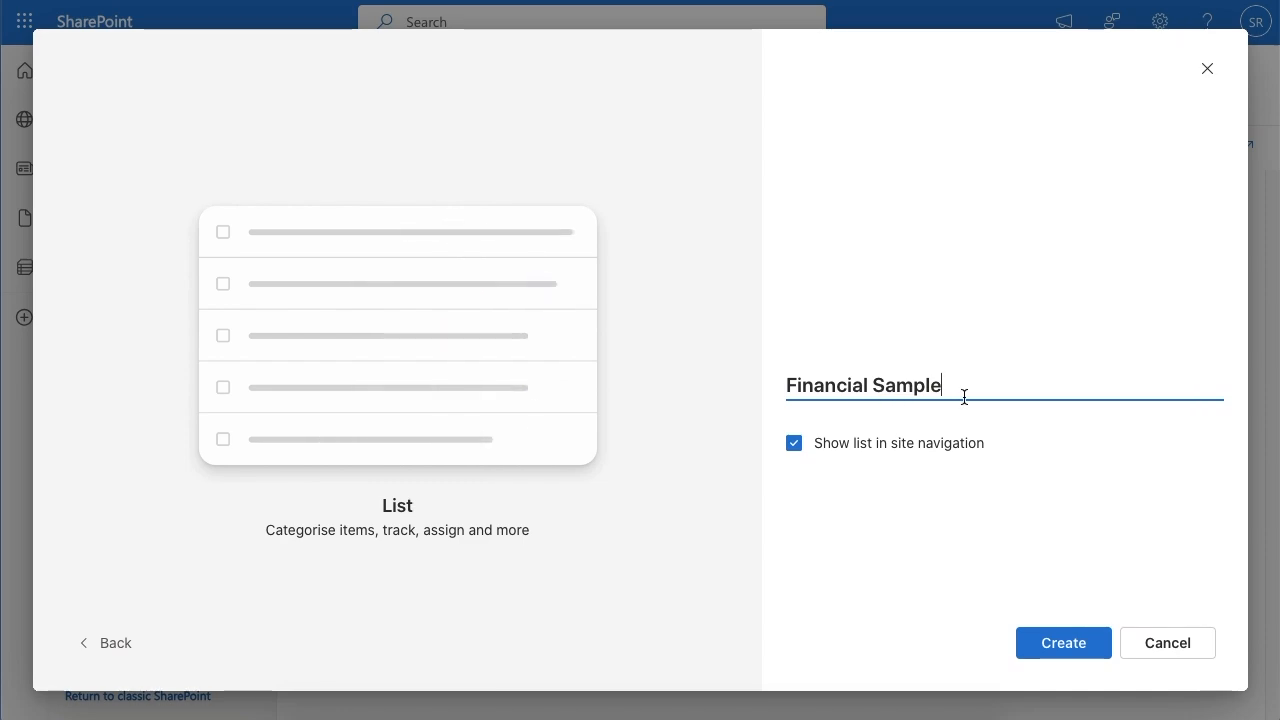
click(1054, 652)
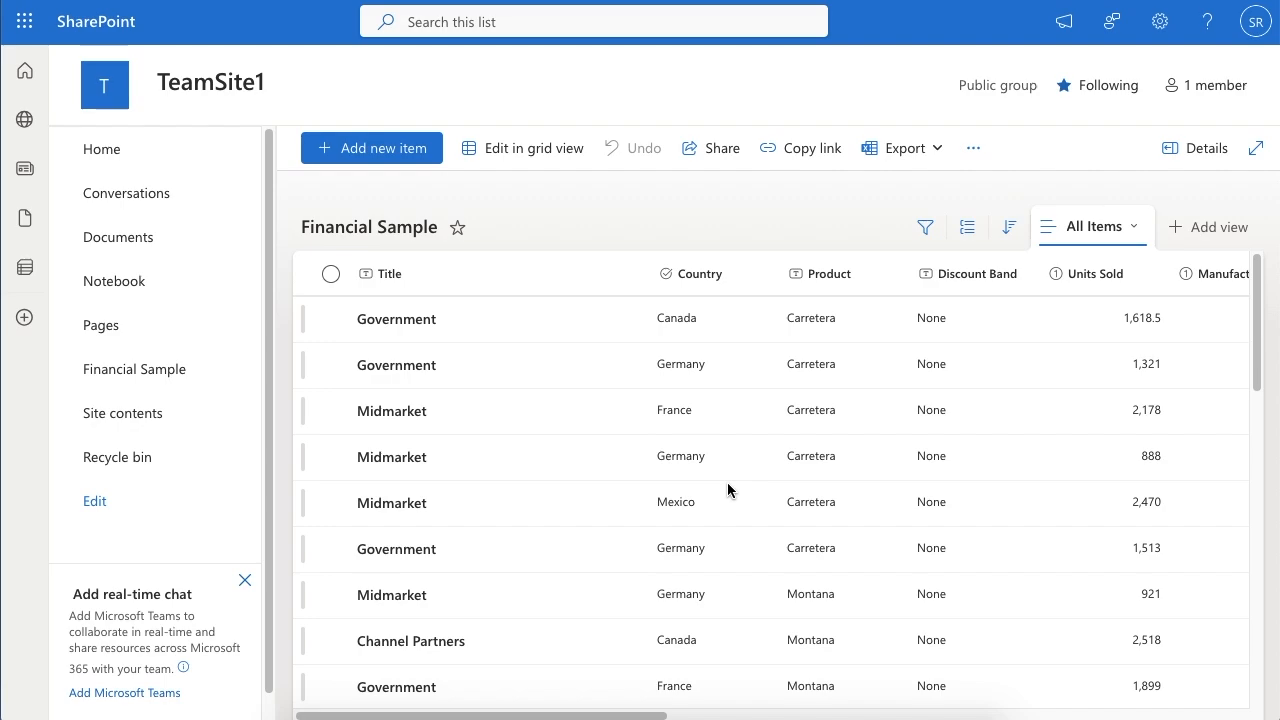
Step: Review the imported rows and columns of the Financial Sample list across to Year
scroll(727, 482, down, 3)
scroll(727, 482, up, 3)
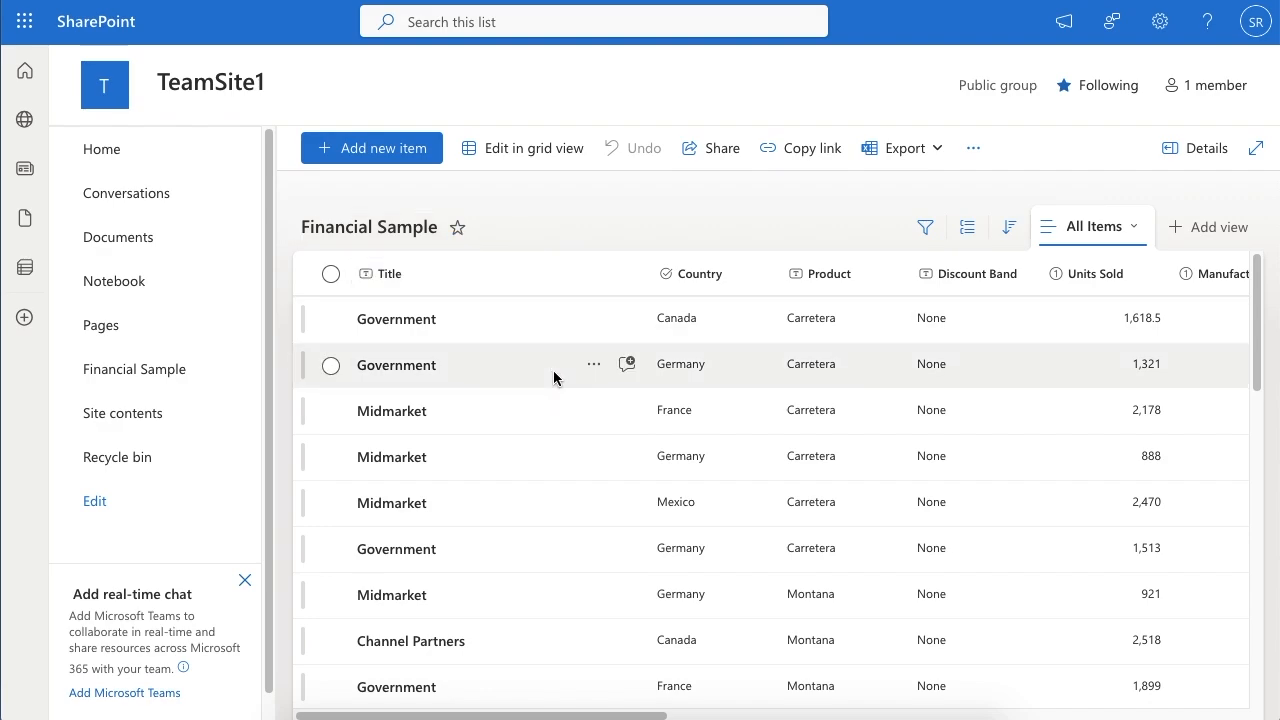
scroll(554, 377, down, 10)
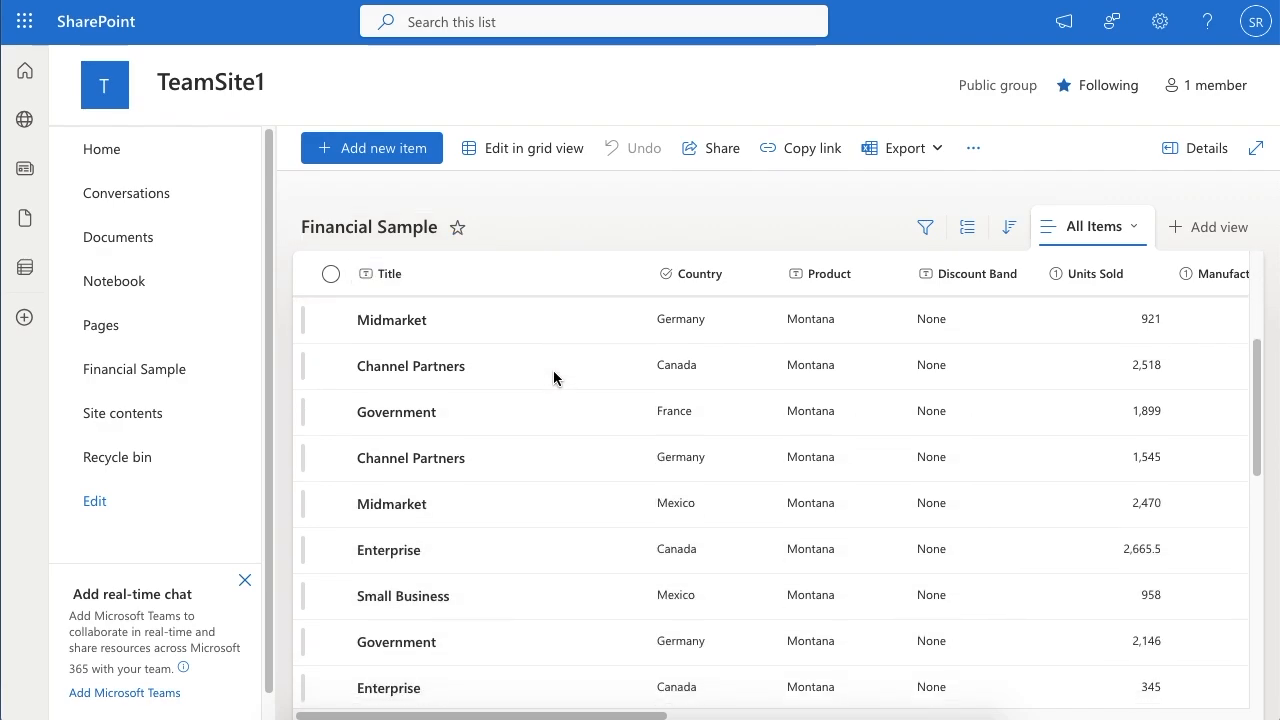
scroll(554, 377, right, 15)
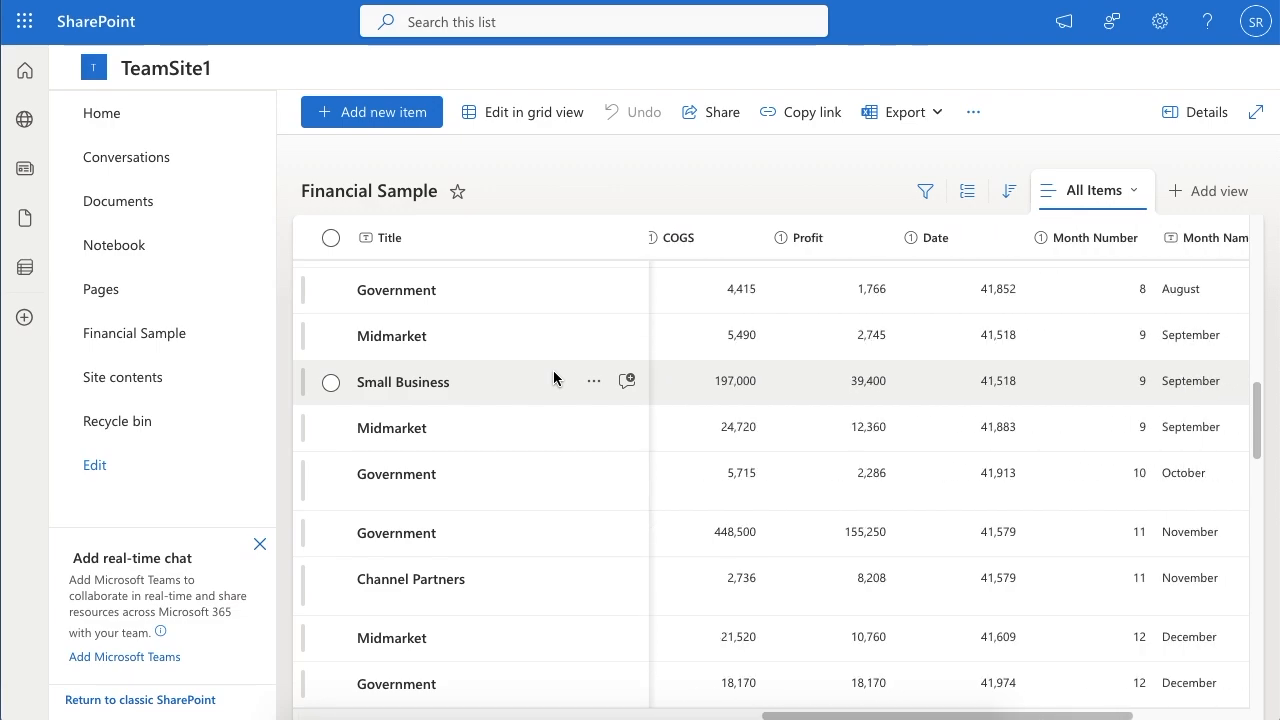
Step: Examine the Title and Country column types in the Financial Sample list settings and return to the list items
click(1158, 24)
click(1012, 214)
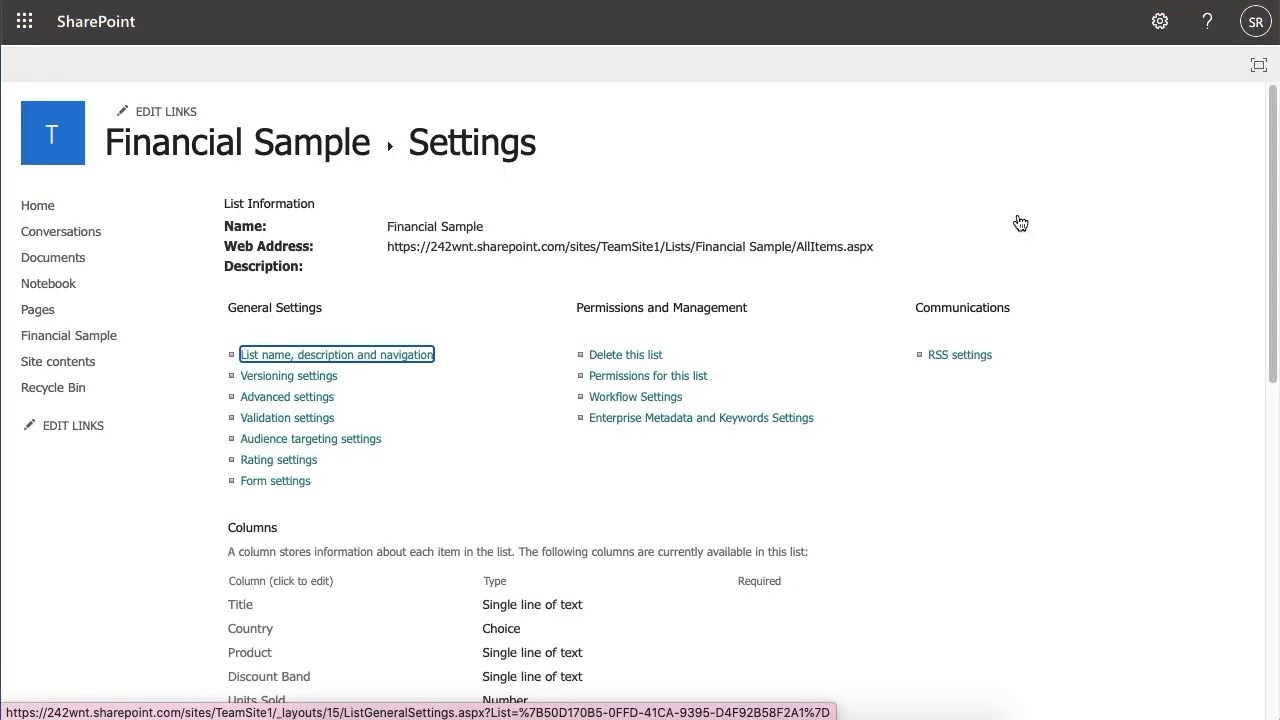
scroll(1014, 220, down, 3)
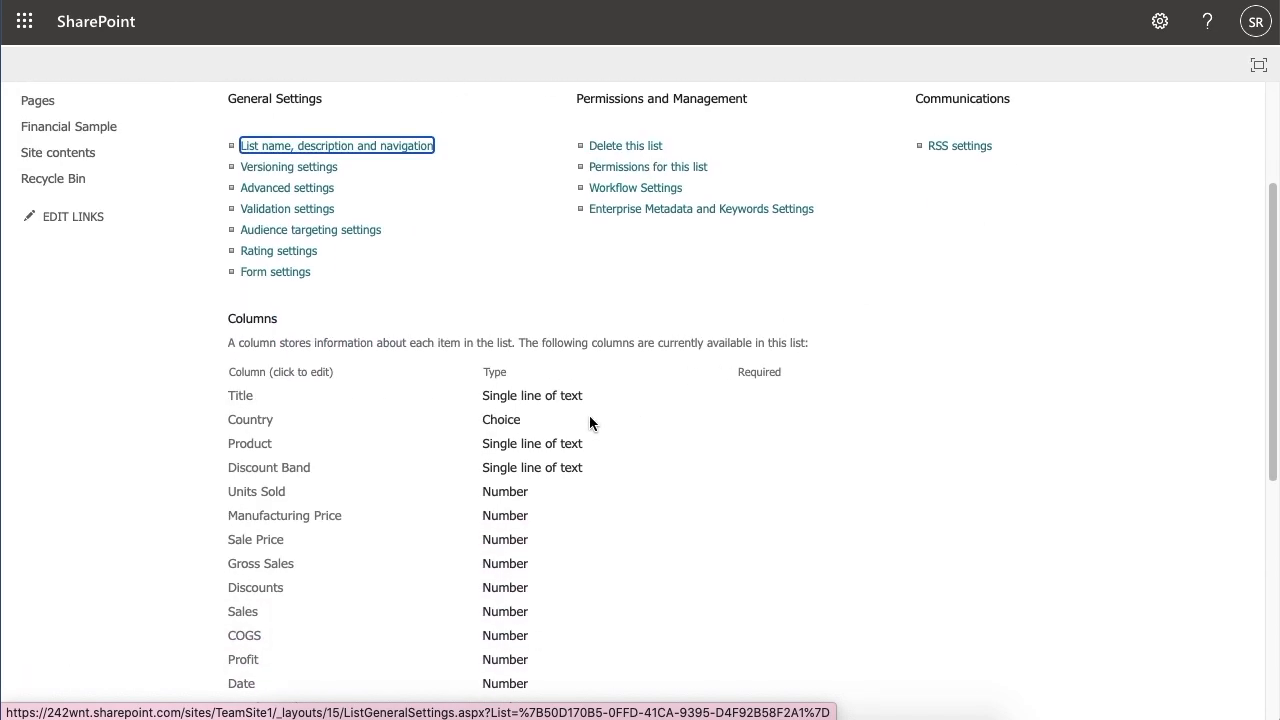
triple_click(540, 394)
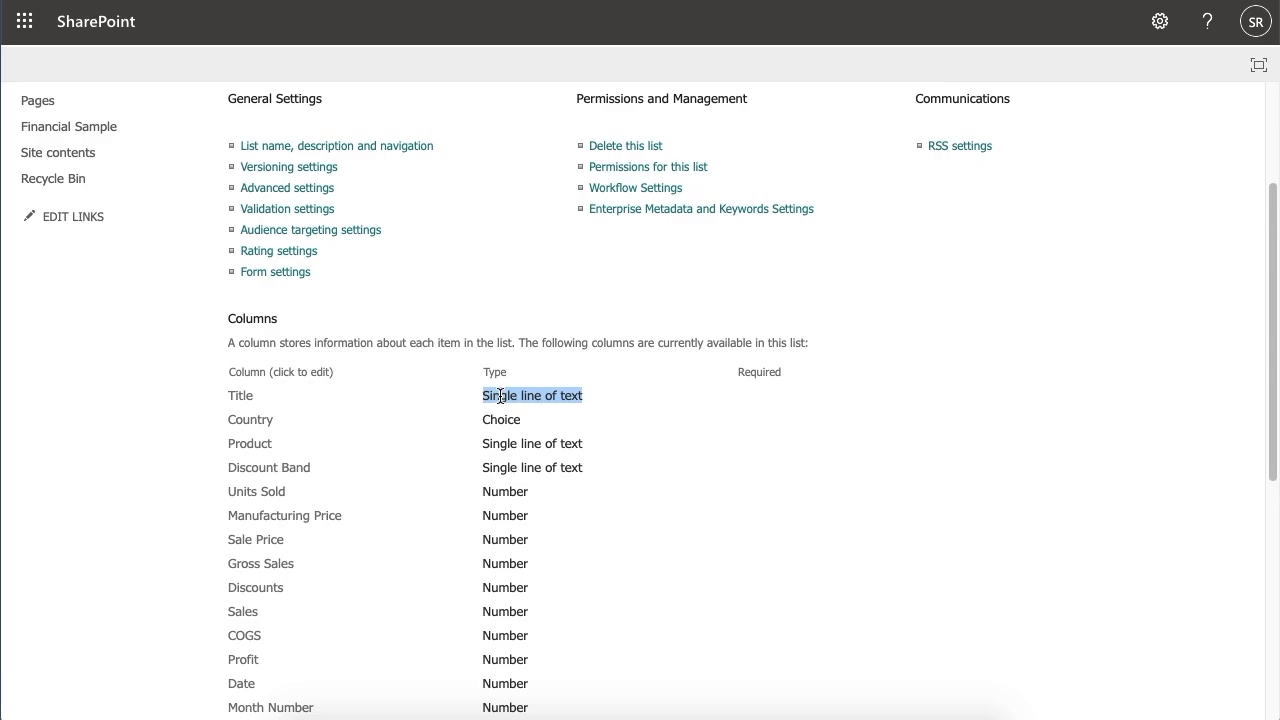
triple_click(501, 396)
drag(526, 423, 468, 424)
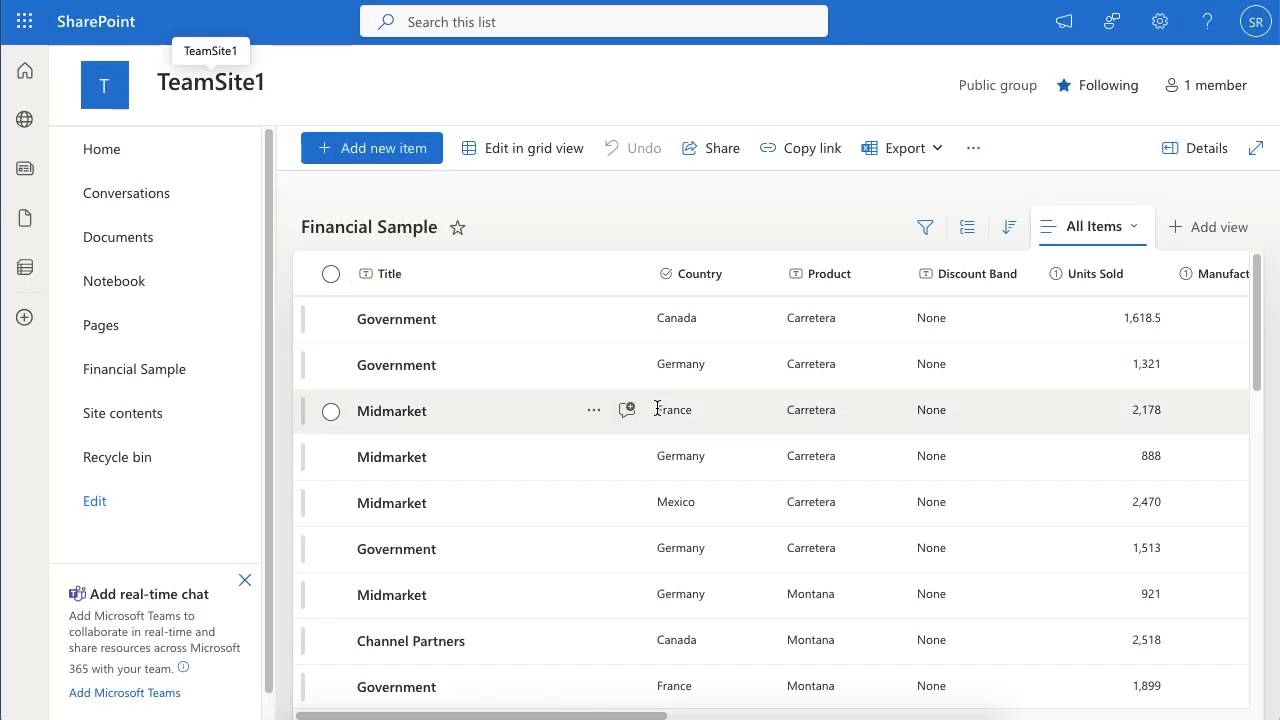
scroll(547, 404, down, 2)
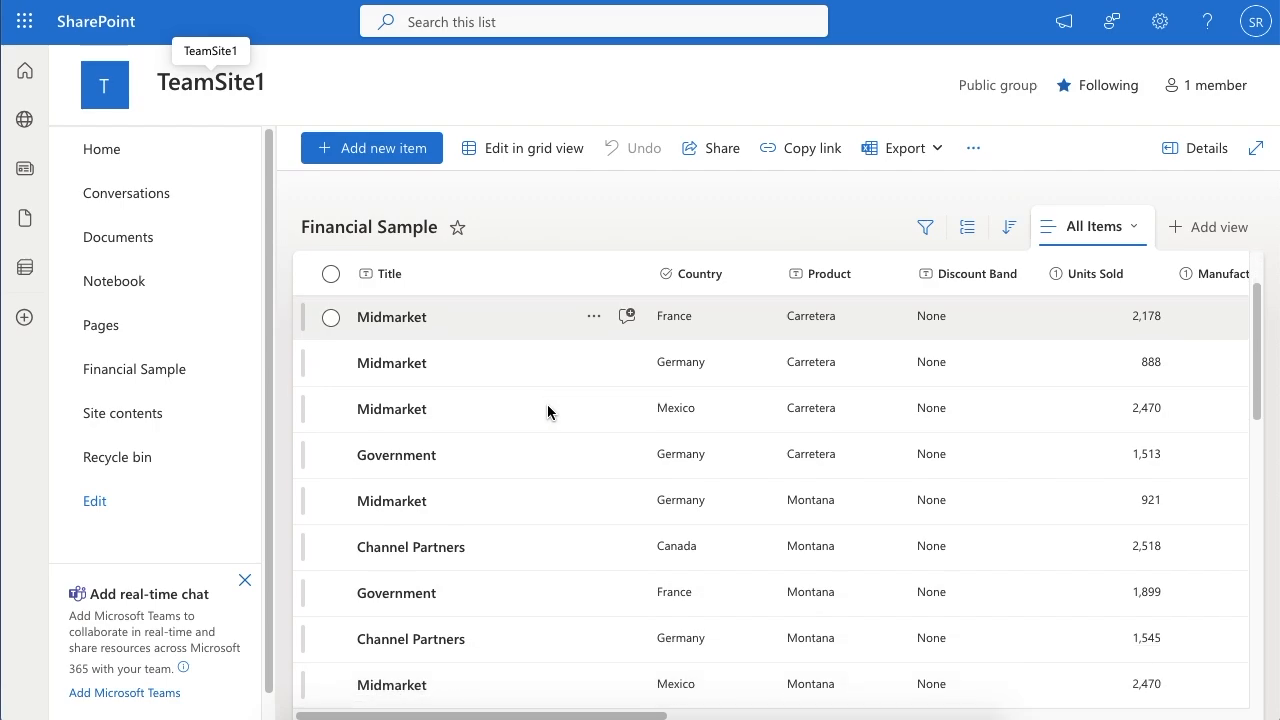